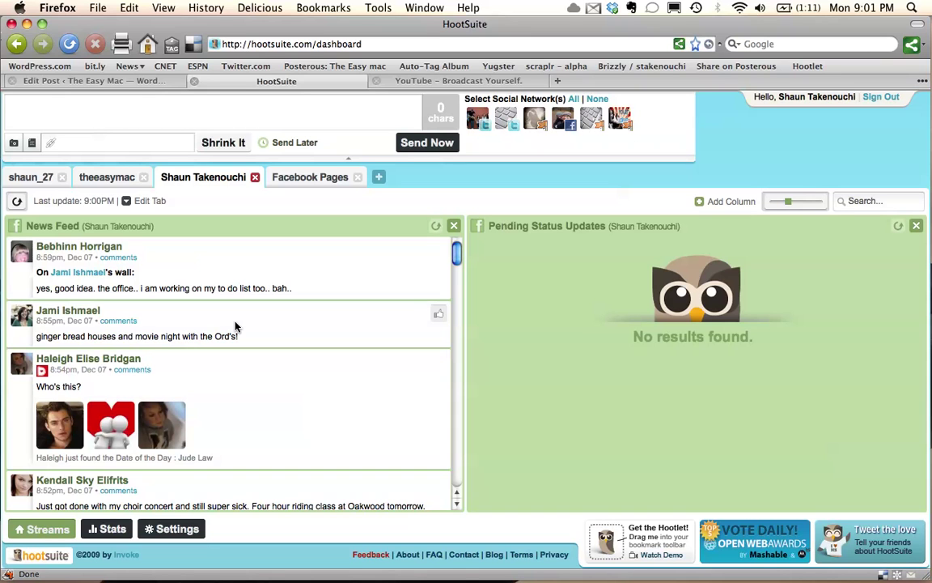
# - Look through the streams of both Twitter accounts, the Facebook profile and the Facebook Pages, ending on the first Twitter account's home feed
pyautogui.click(37, 177)
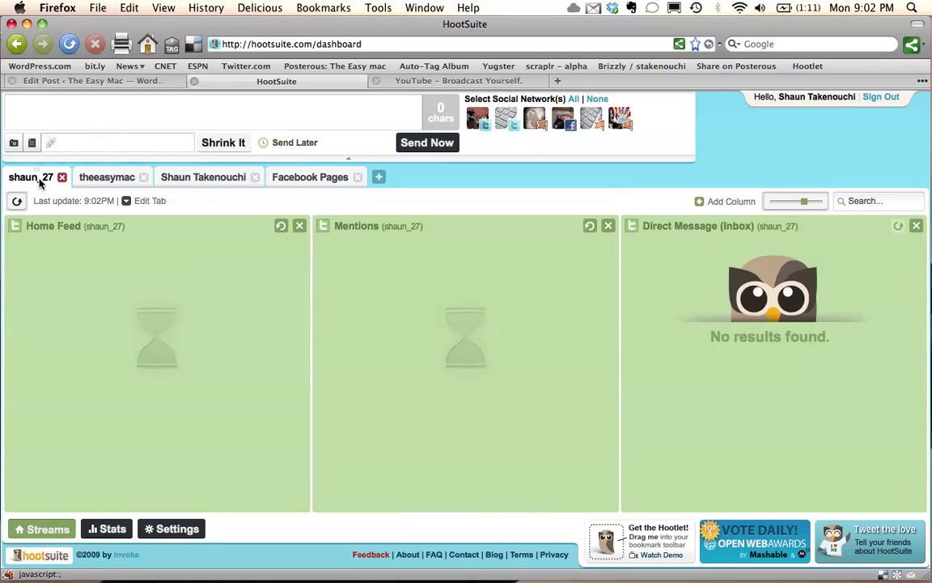
pyautogui.click(117, 178)
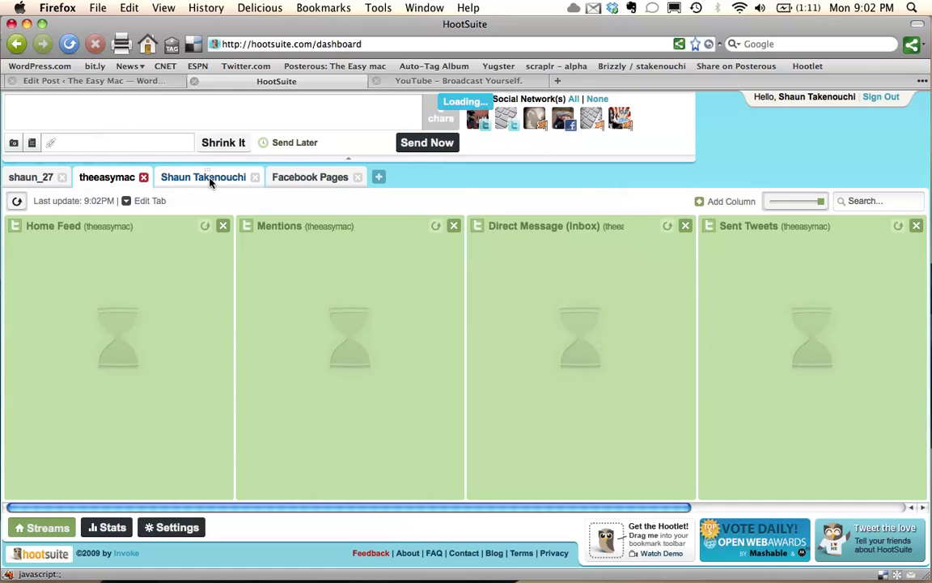
pyautogui.click(210, 180)
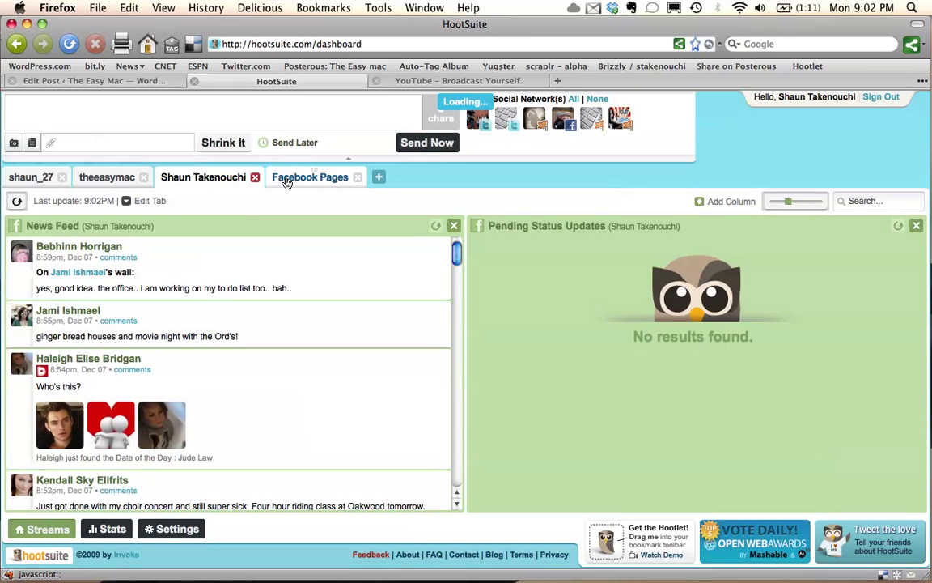
pyautogui.click(287, 181)
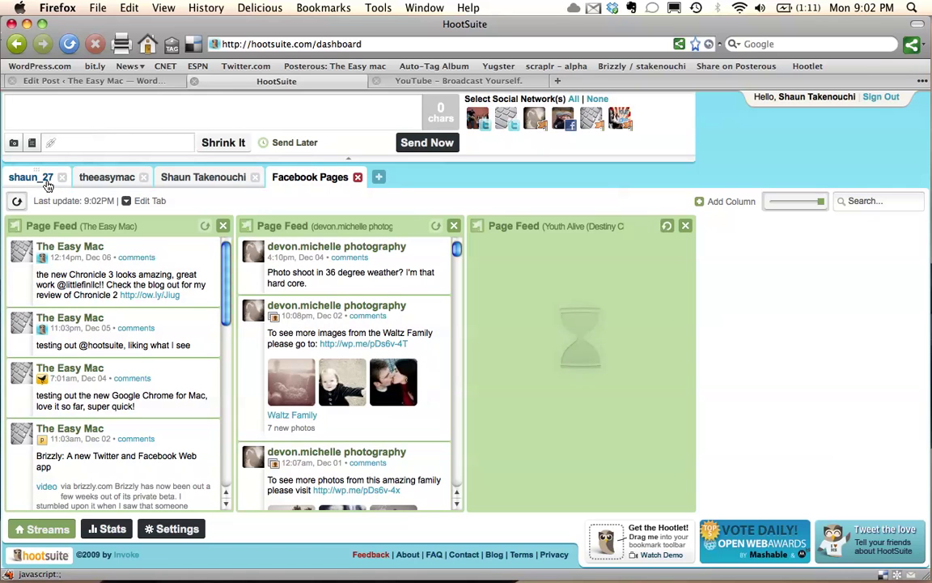
pyautogui.click(47, 181)
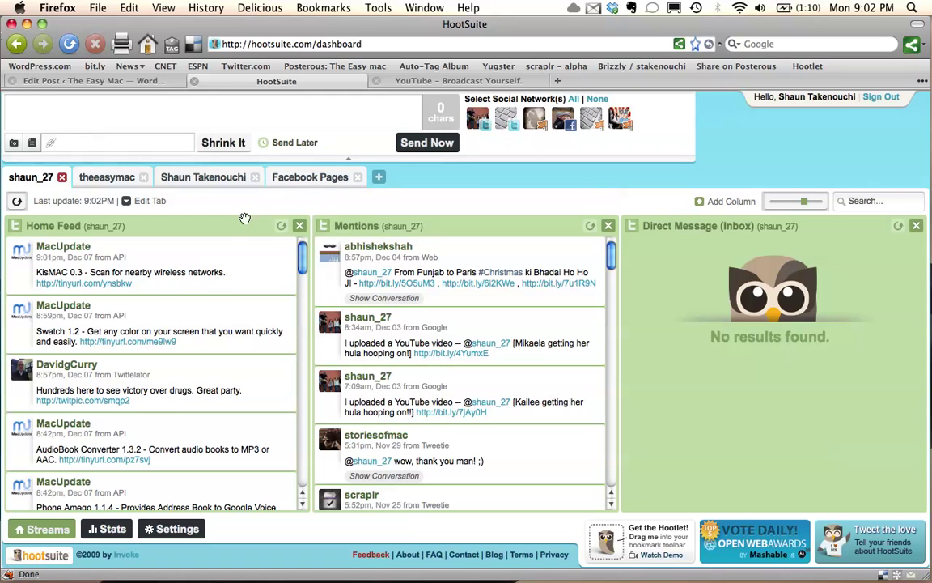
pyautogui.moveTo(235, 252)
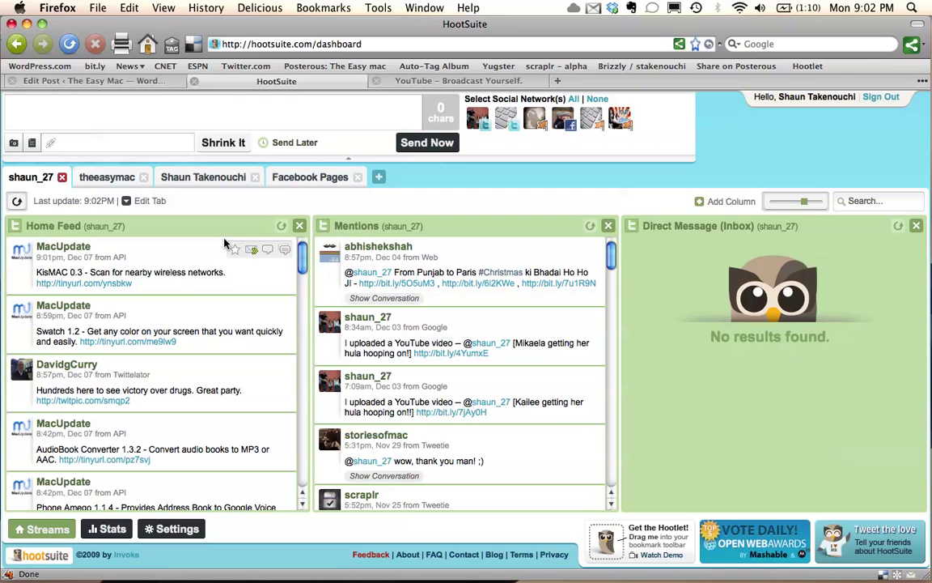
# - Browse the Facebook profile's news feed, and return to the first Twitter account's streams
pyautogui.click(216, 183)
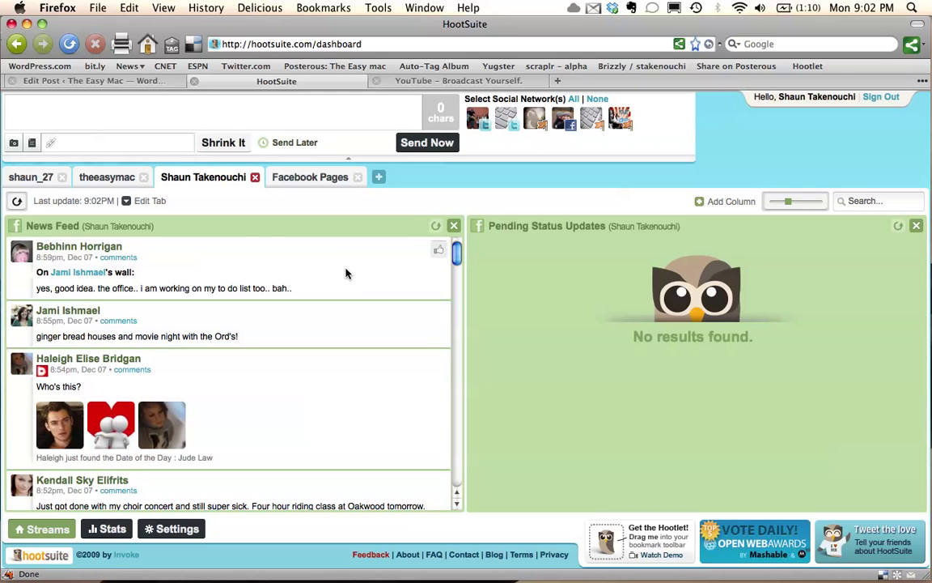
pyautogui.scroll(-5, 346, 273)
pyautogui.scroll(-6, 345, 273)
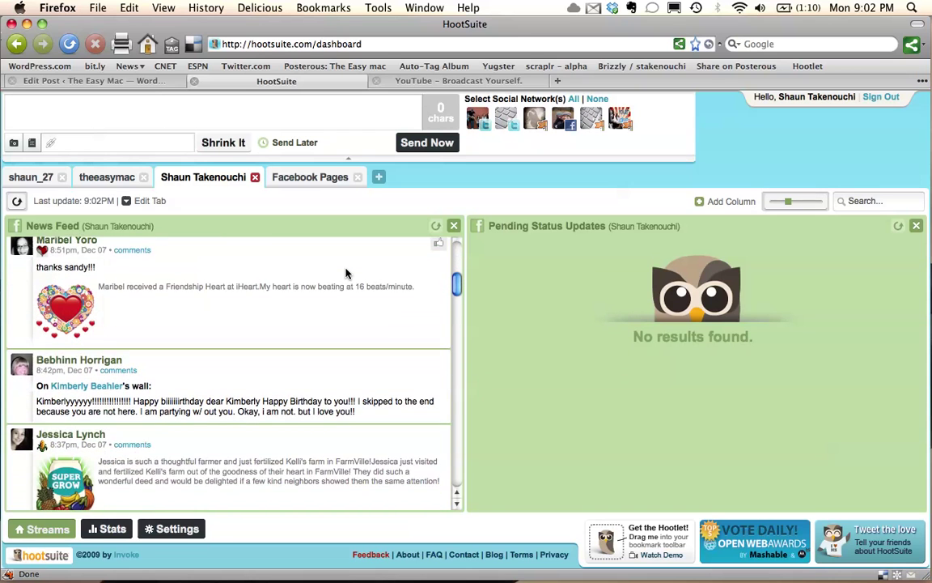
pyautogui.scroll(10, 346, 274)
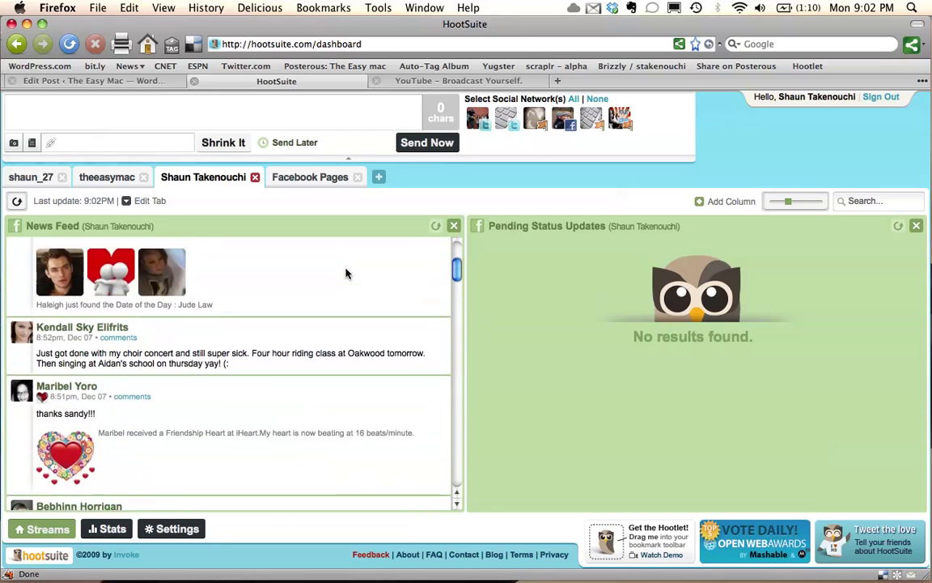
pyautogui.click(38, 180)
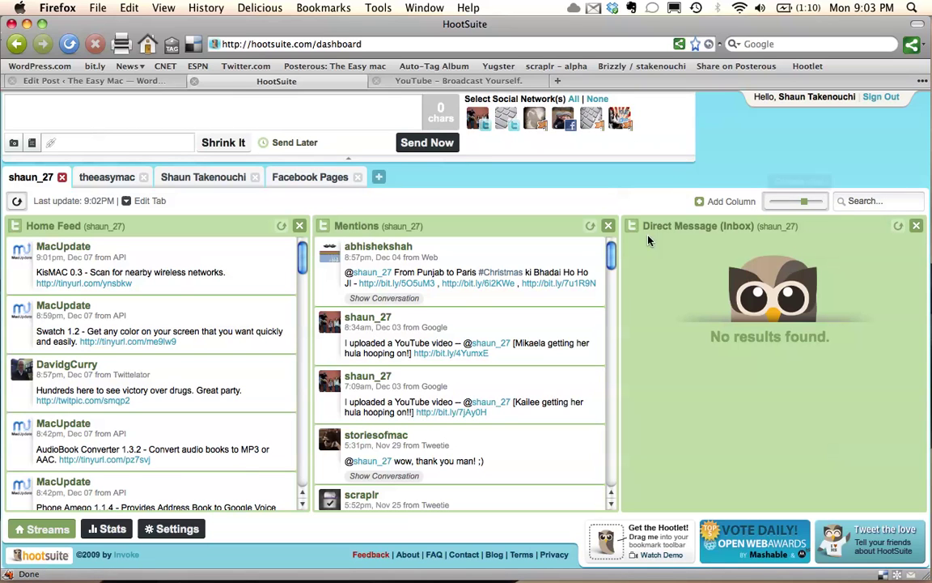
# - Compose the message "Welcome to Hootsuite" and choose the first Twitter account and the Facebook profile as destinations
pyautogui.click(268, 119)
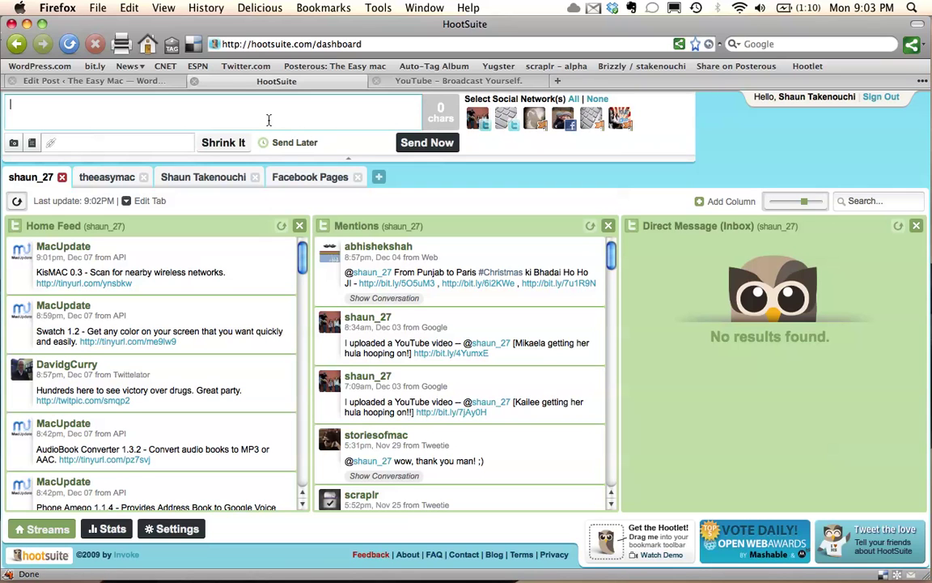
pyautogui.write('Welcome to Hootsuite')
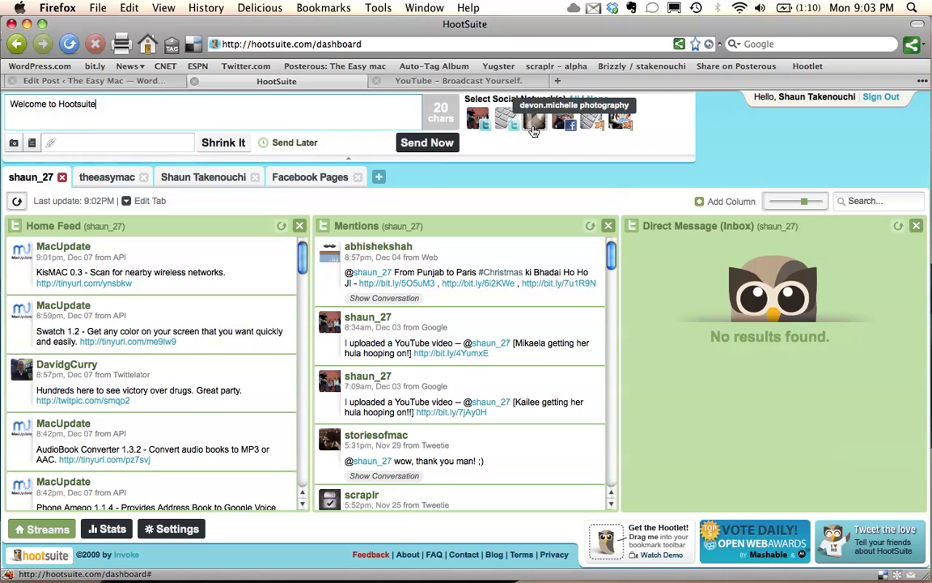
pyautogui.click(478, 119)
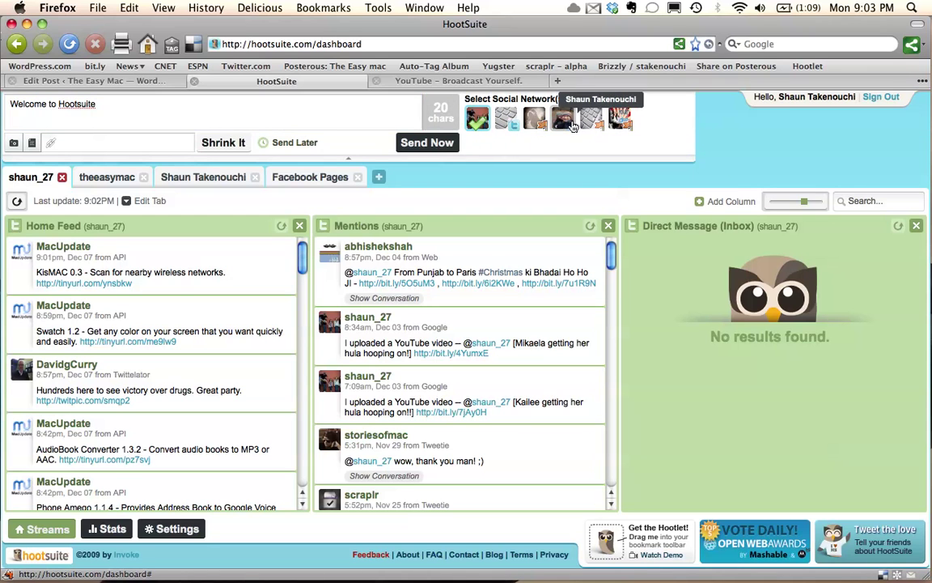
pyautogui.click(567, 121)
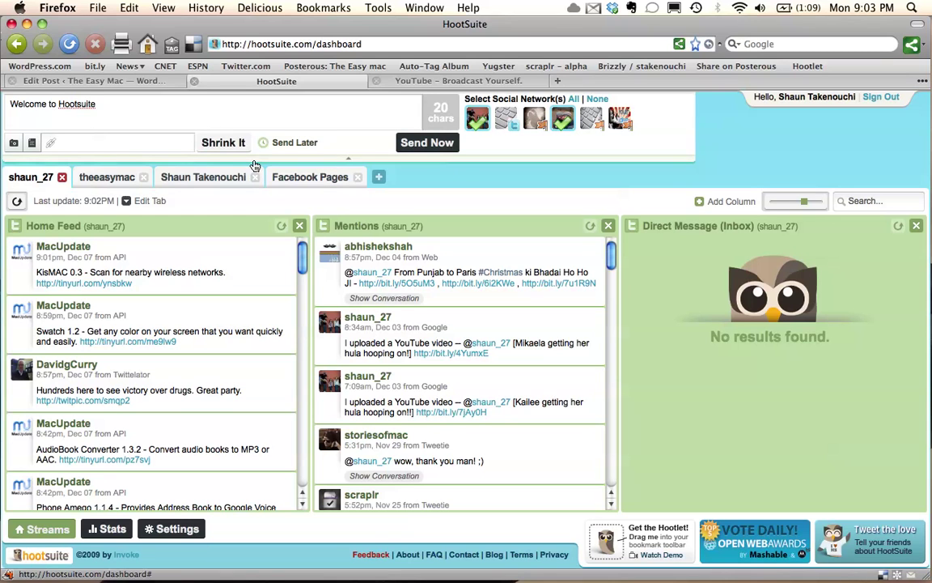
pyautogui.click(176, 148)
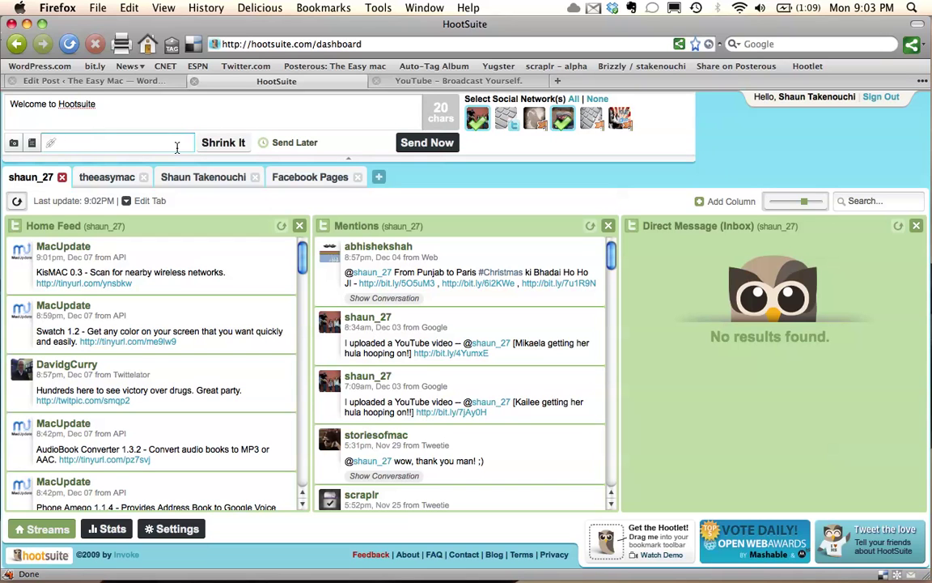
pyautogui.write('www.theeasymac.wordpress.com')
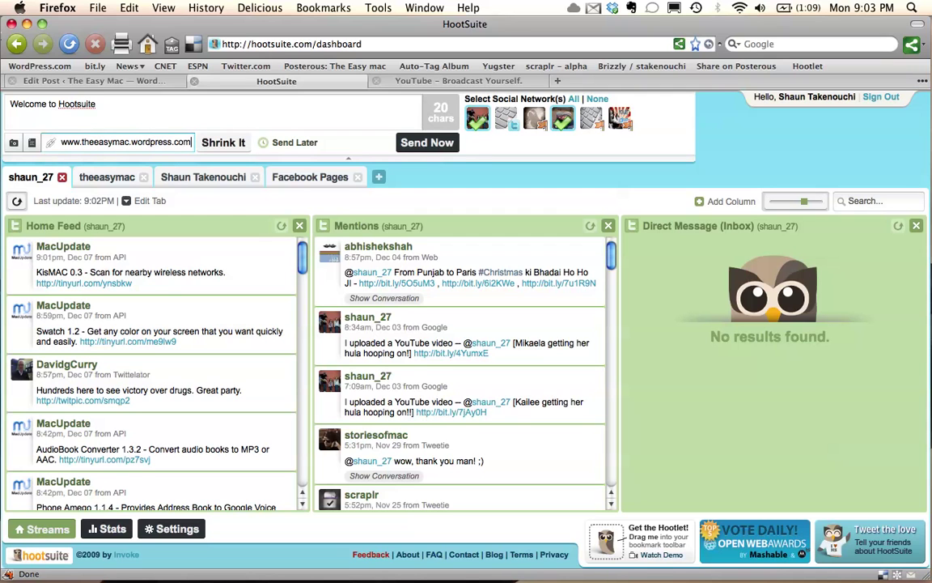
pyautogui.click(215, 139)
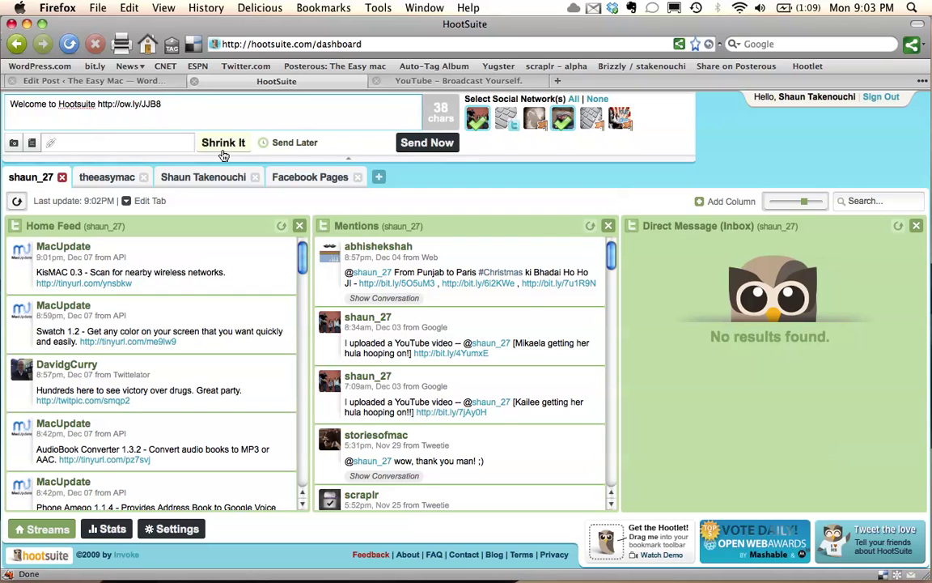
# - Open the summary statistics for the first Twitter profile and examine its daily clicks graph
pyautogui.click(113, 528)
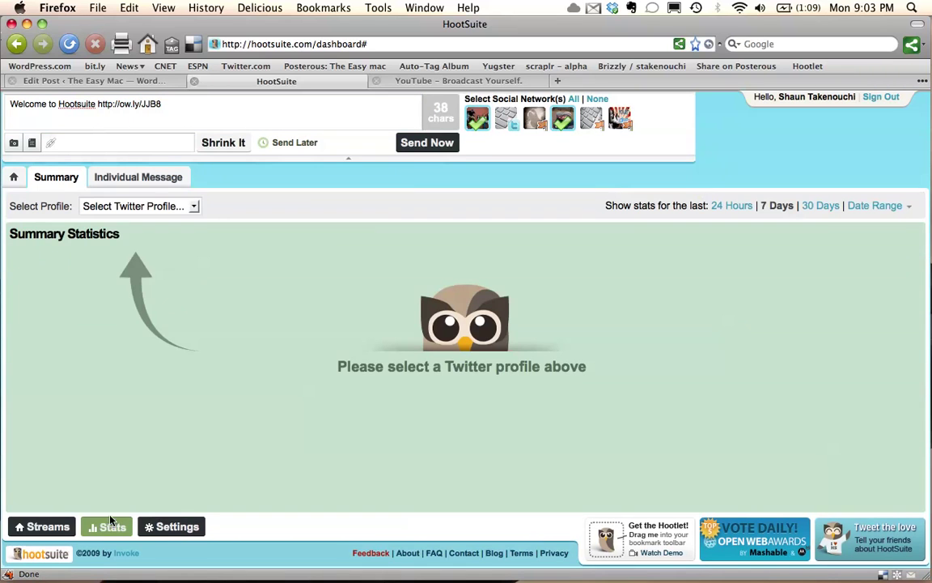
pyautogui.click(125, 203)
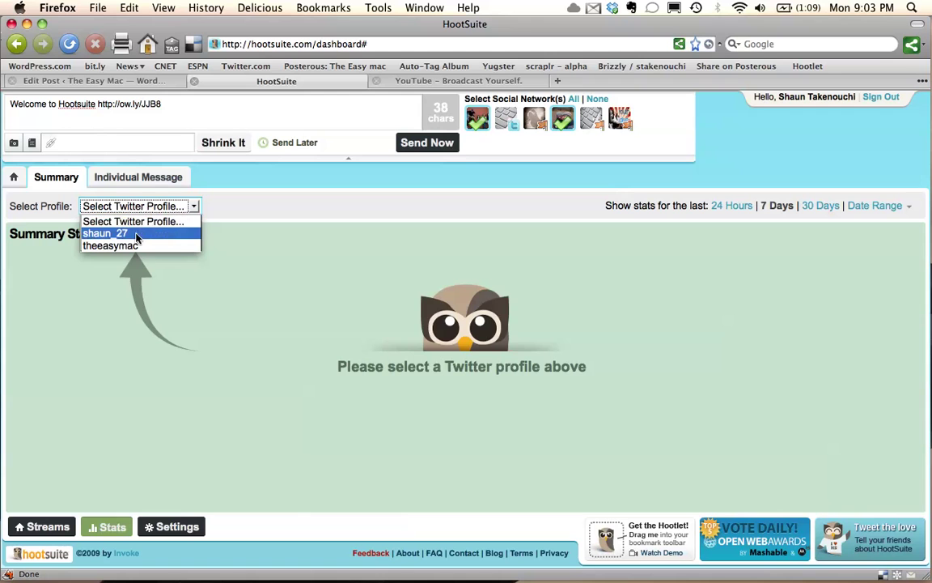
pyautogui.click(137, 235)
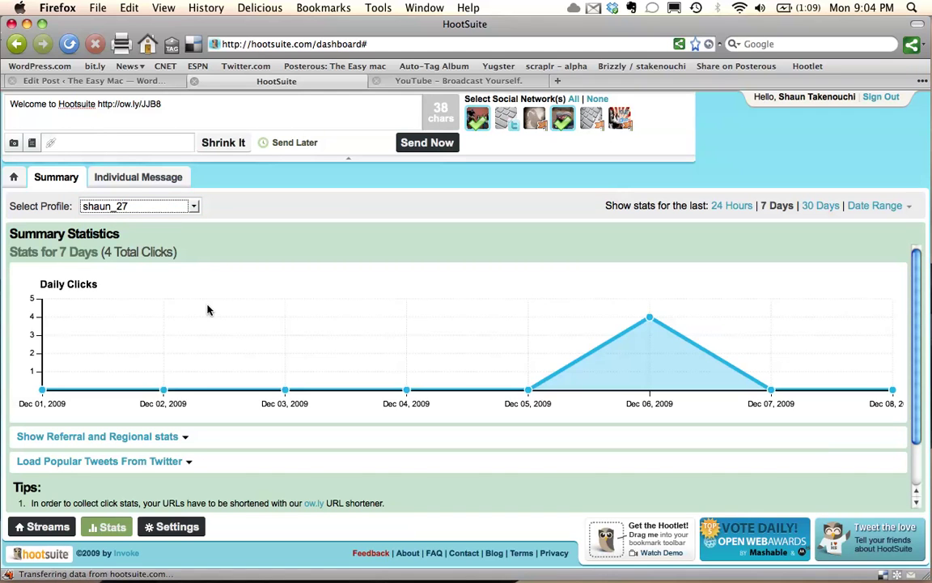
pyautogui.moveTo(613, 347)
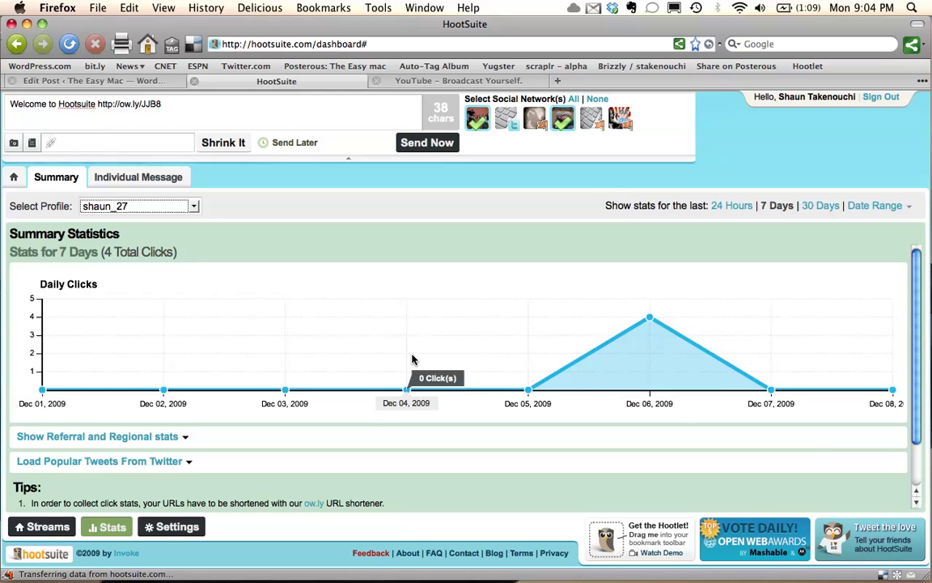
# - Show the referral and regional stats and examine the clicks by region and the top referers
pyautogui.scroll(-3, 409, 364)
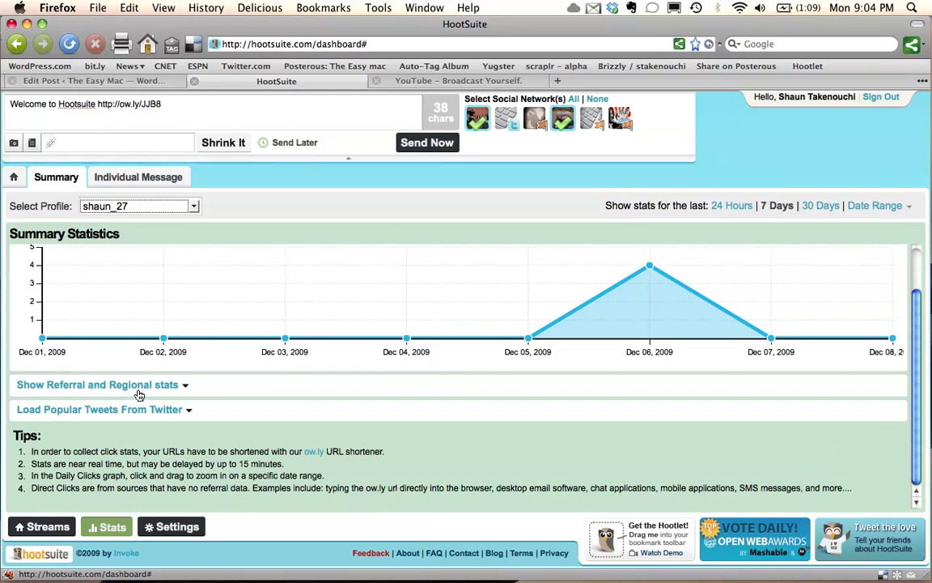
pyautogui.click(138, 392)
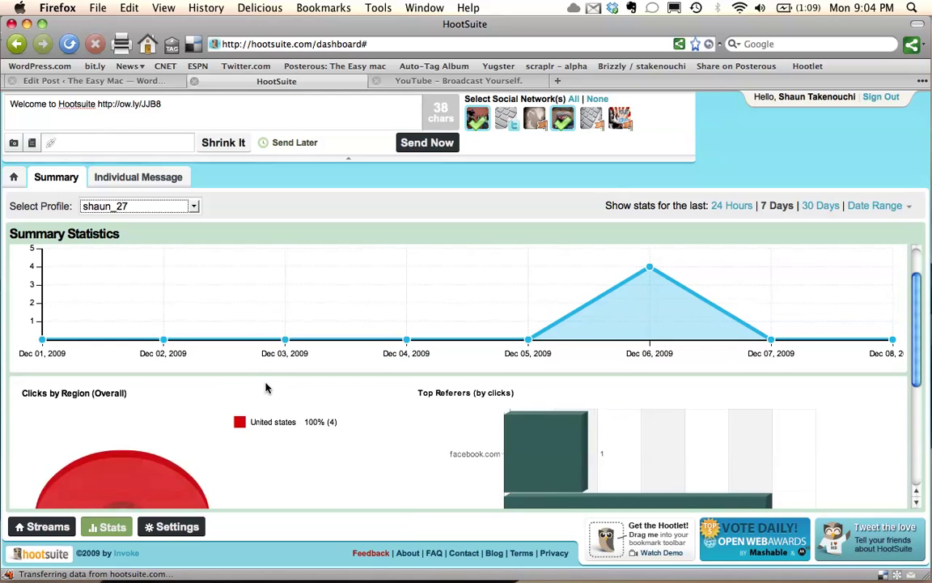
pyautogui.scroll(-5, 265, 388)
pyautogui.moveTo(174, 332)
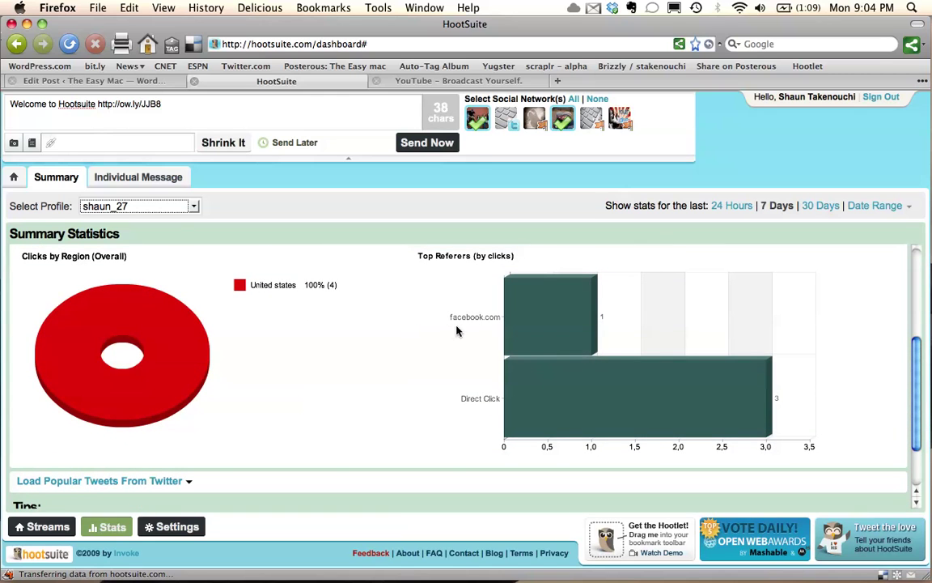
pyautogui.moveTo(547, 338)
pyautogui.scroll(3, 356, 418)
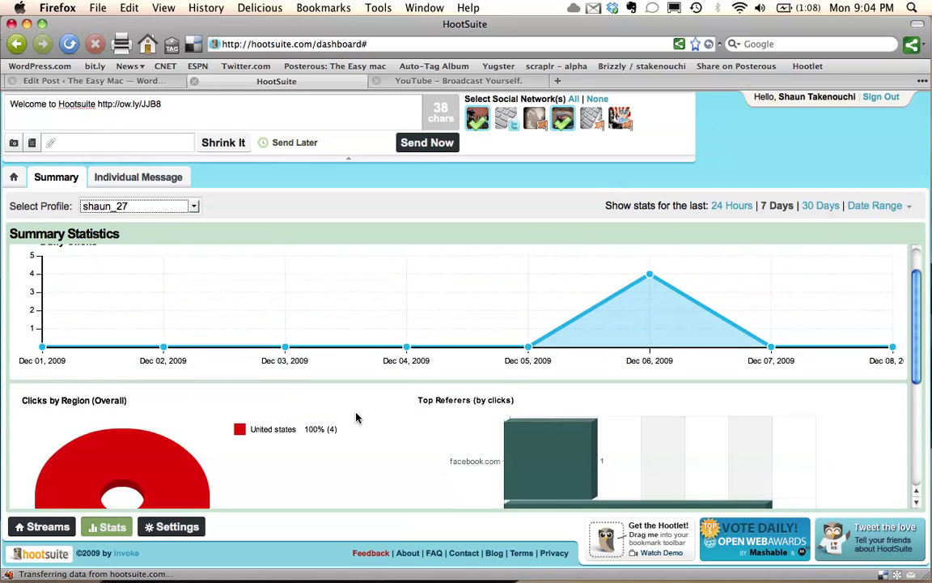
pyautogui.scroll(1, 357, 417)
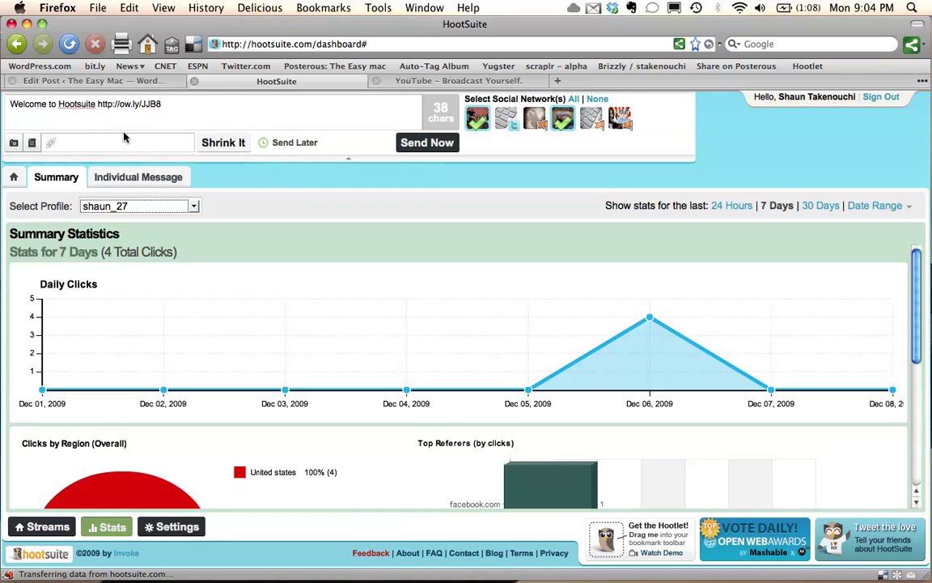
# - Clear the whole text of the composed message
pyautogui.click(172, 109)
pyautogui.moveTo(172, 110); pyautogui.dragTo(4, 110)
pyautogui.press('BackSpace')
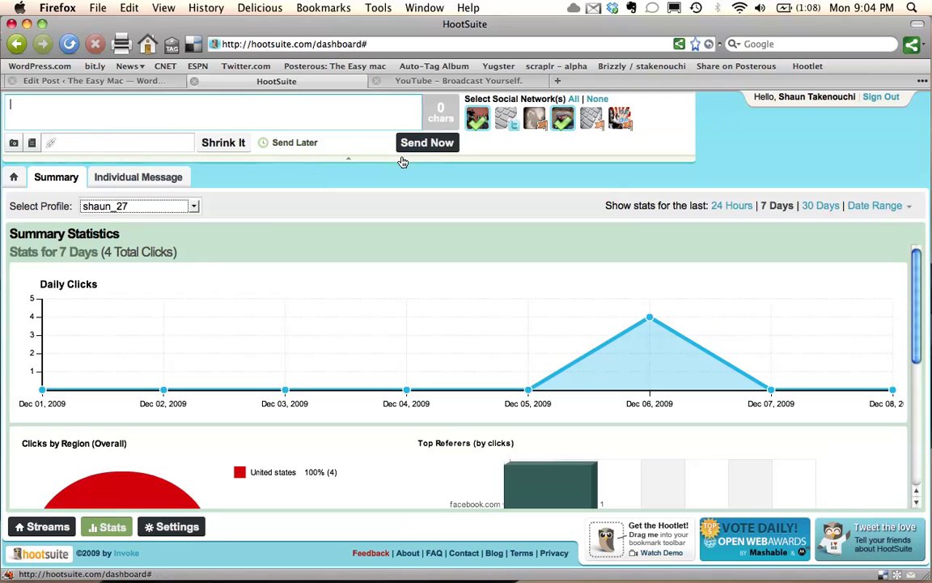
# - Try to schedule the empty message for 2009-12-07 at 9:10 pm, and close the Send Later options
pyautogui.click(306, 142)
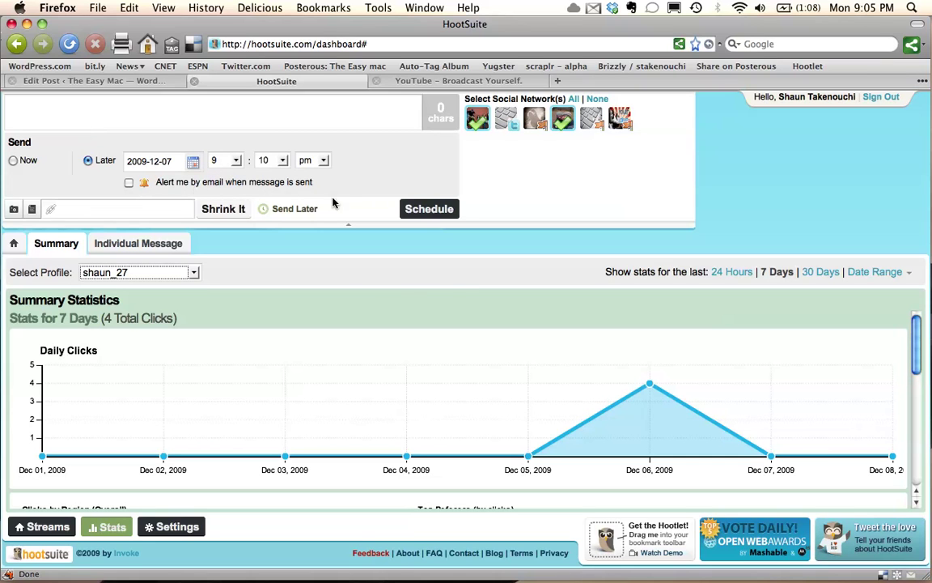
pyautogui.click(407, 208)
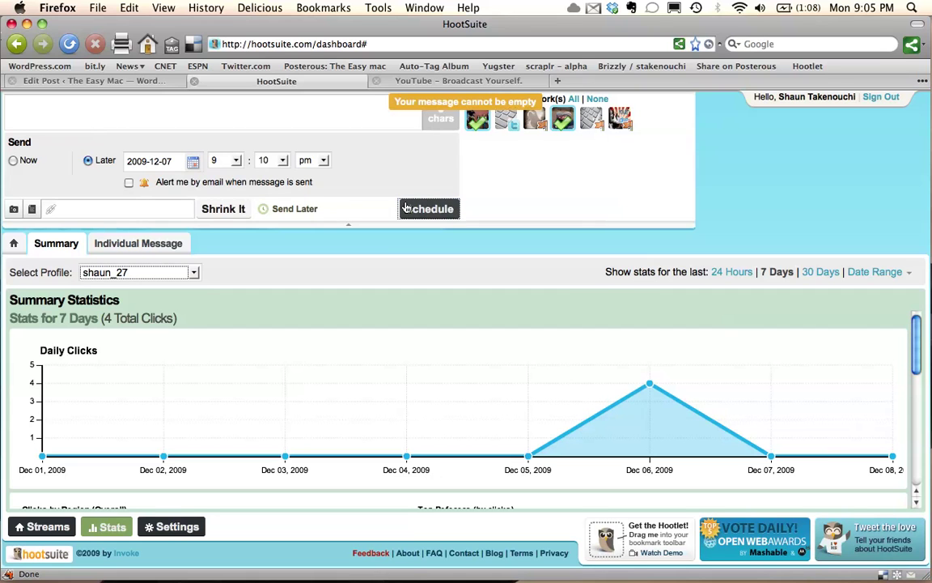
pyautogui.click(306, 209)
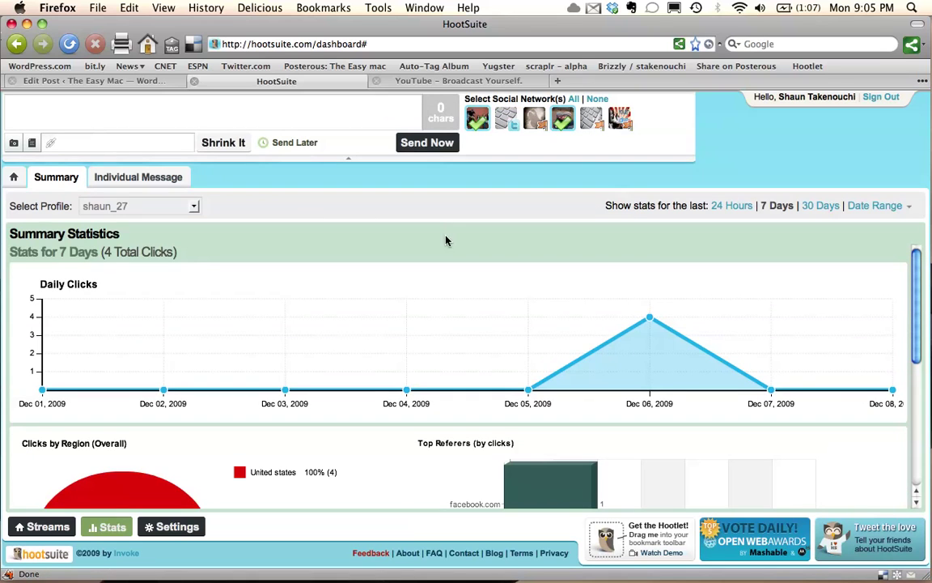
pyautogui.click(22, 178)
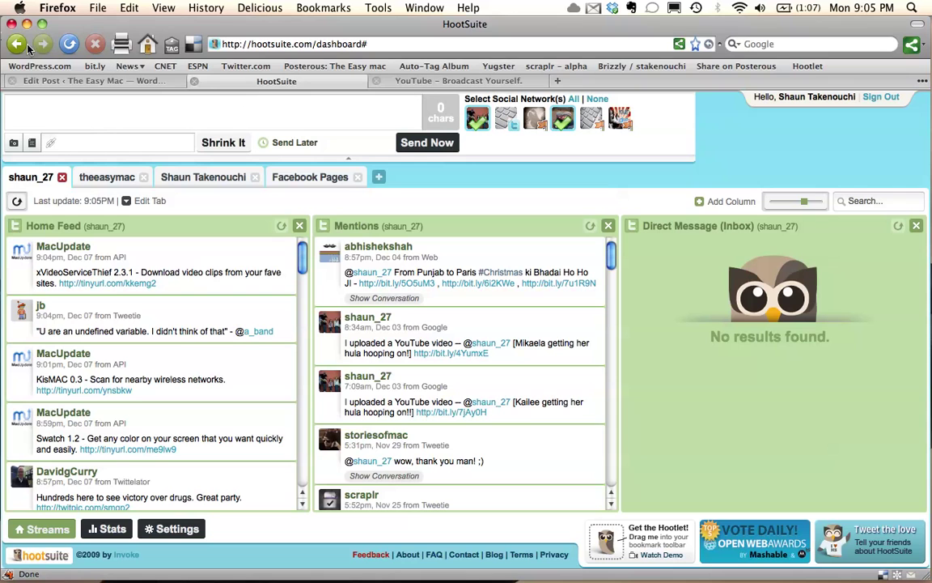
pyautogui.moveTo(314, 46); pyautogui.dragTo(395, 44)
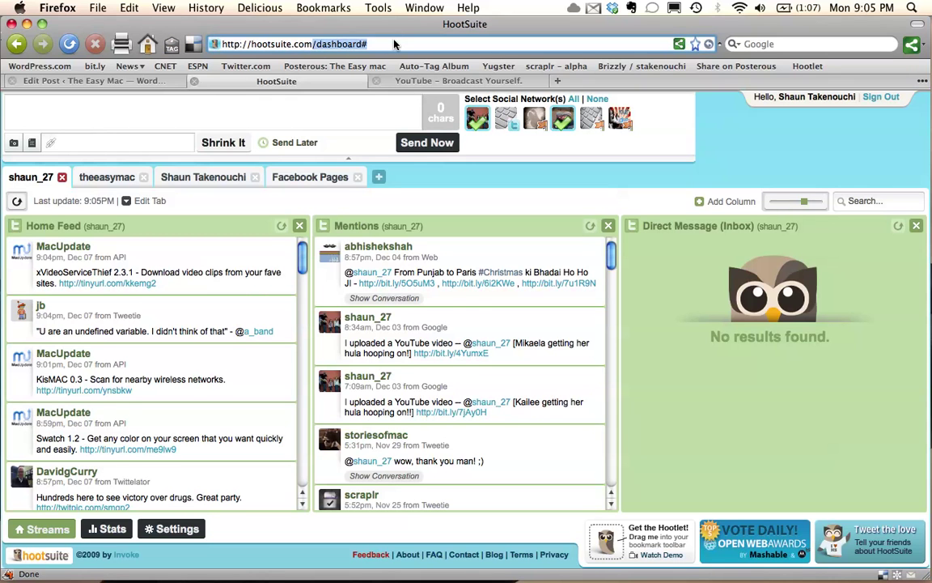
pyautogui.press('BackSpace')
pyautogui.press('Return')
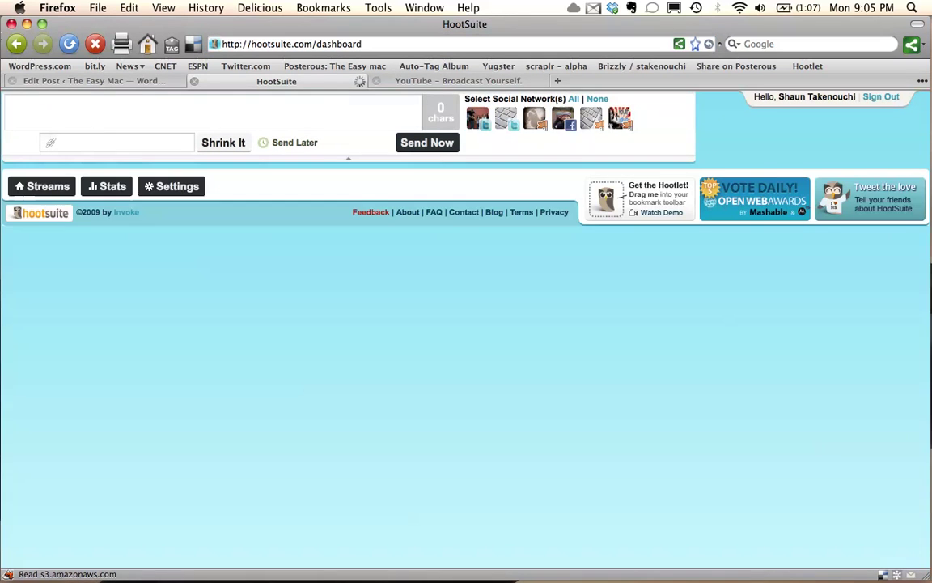